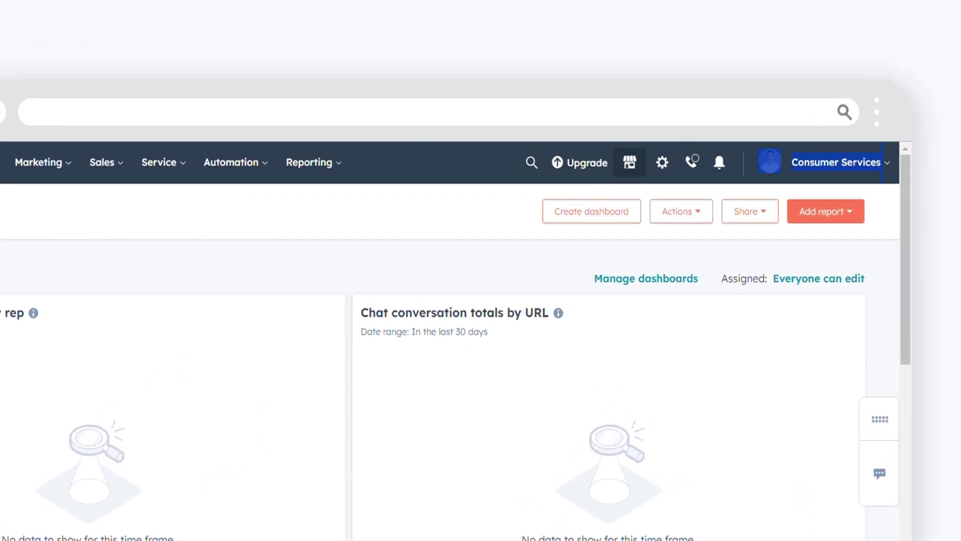
Go to Settings > Website > Blog and keep Consumer Services as the current blog
{"action": "left_click", "coordinate": [661, 167]}
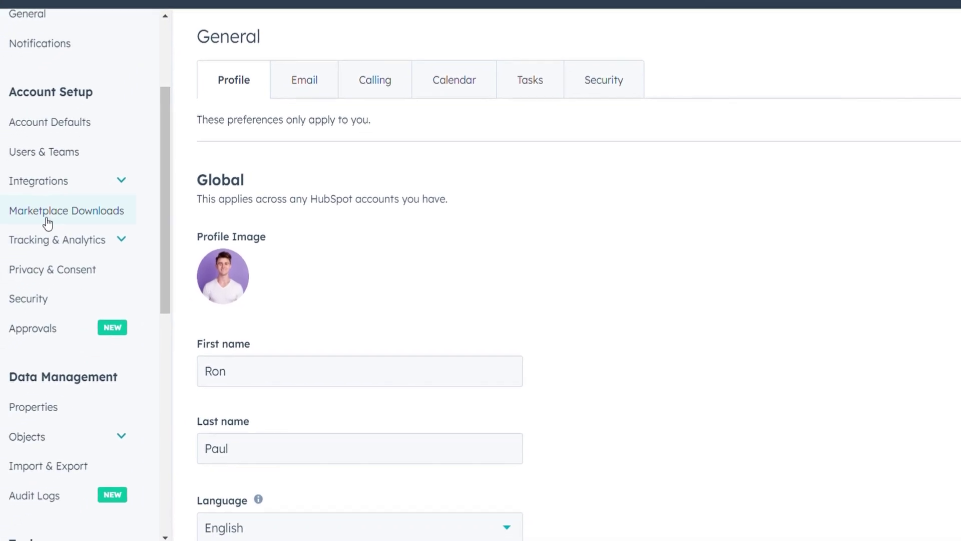
{"action": "scroll", "coordinate": [50, 220], "scroll_direction": "down", "scroll_amount": 5}
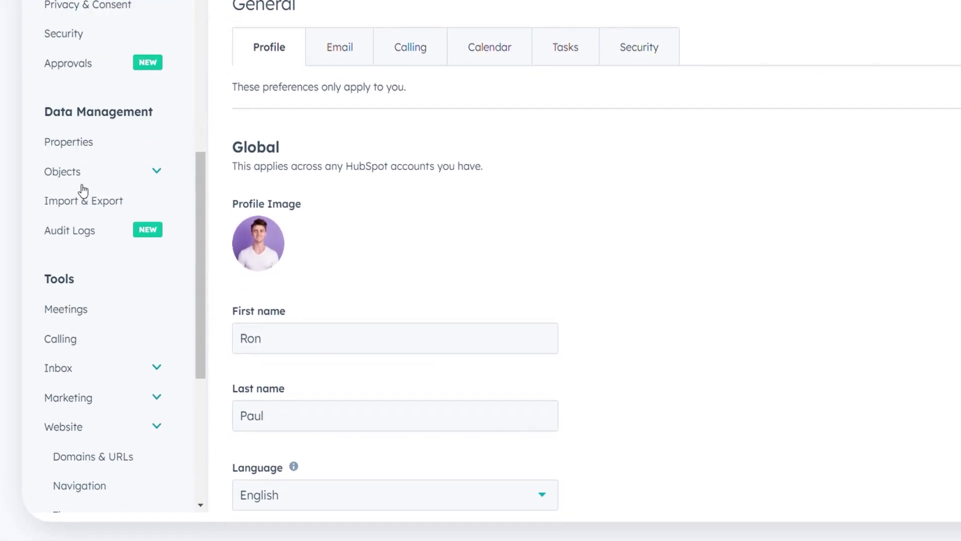
{"action": "scroll", "coordinate": [80, 438], "scroll_direction": "down", "scroll_amount": 5}
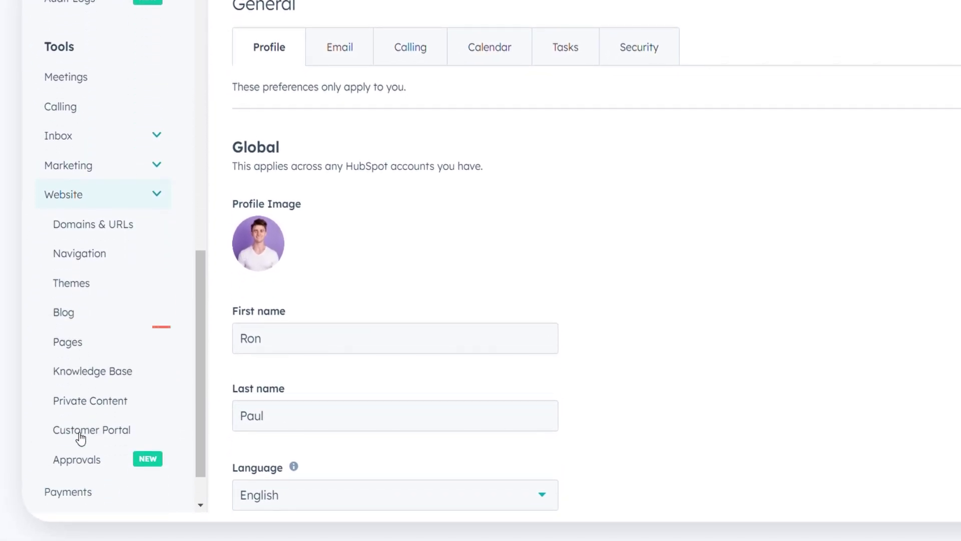
{"action": "left_click", "coordinate": [105, 316]}
{"action": "left_click", "coordinate": [400, 59]}
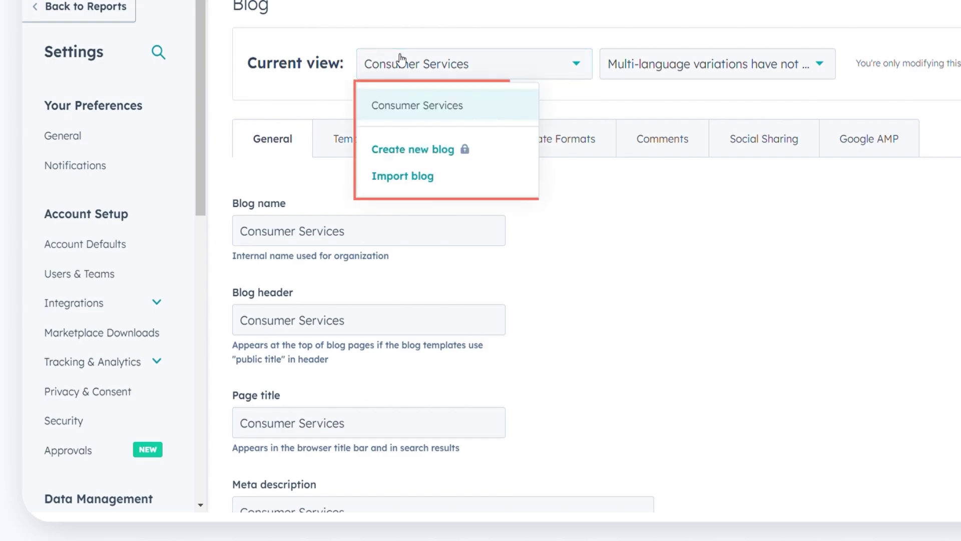
{"action": "left_click", "coordinate": [390, 64]}
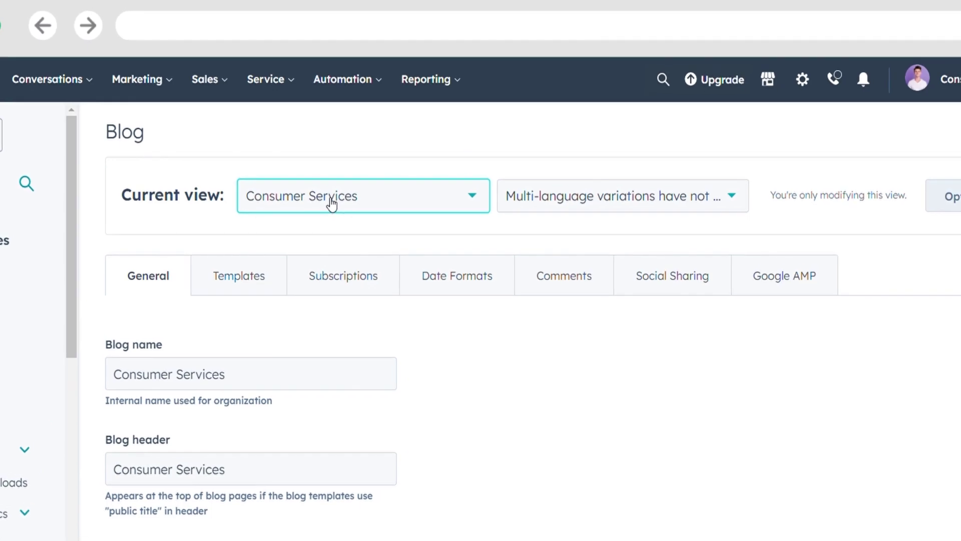
Review the Subscriptions notification table and create the Instant notifications email
{"action": "left_click", "coordinate": [380, 283]}
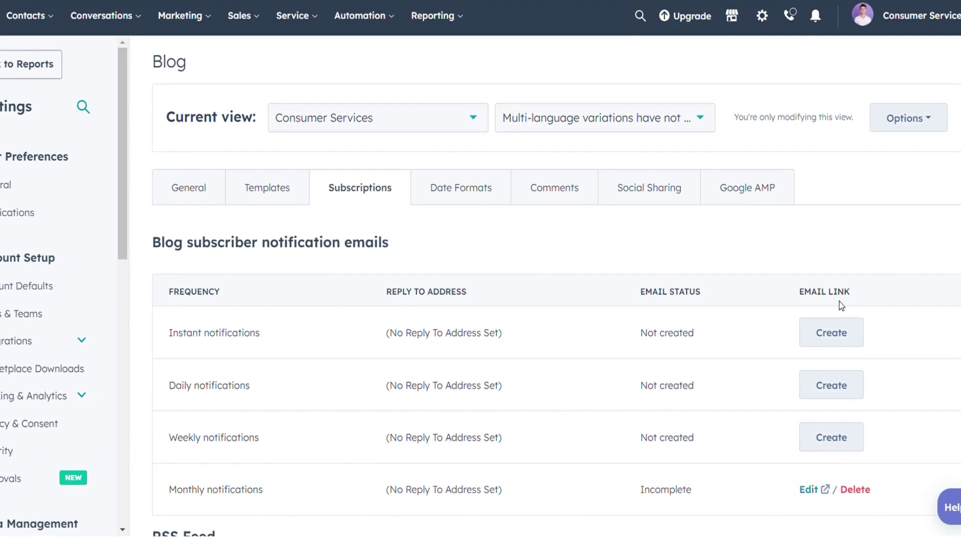
{"action": "scroll", "coordinate": [840, 303], "scroll_direction": "down", "scroll_amount": 3}
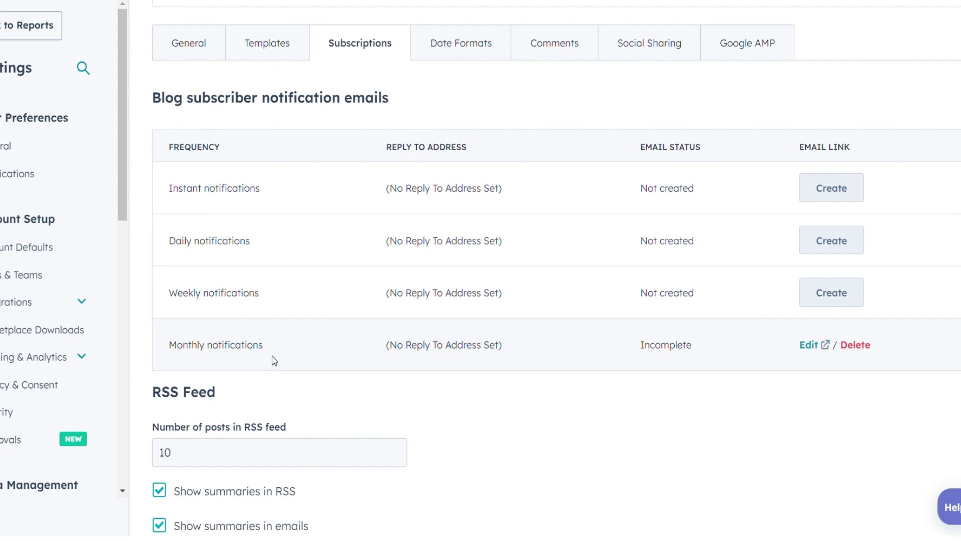
{"action": "scroll", "coordinate": [329, 345], "scroll_direction": "up", "scroll_amount": 2}
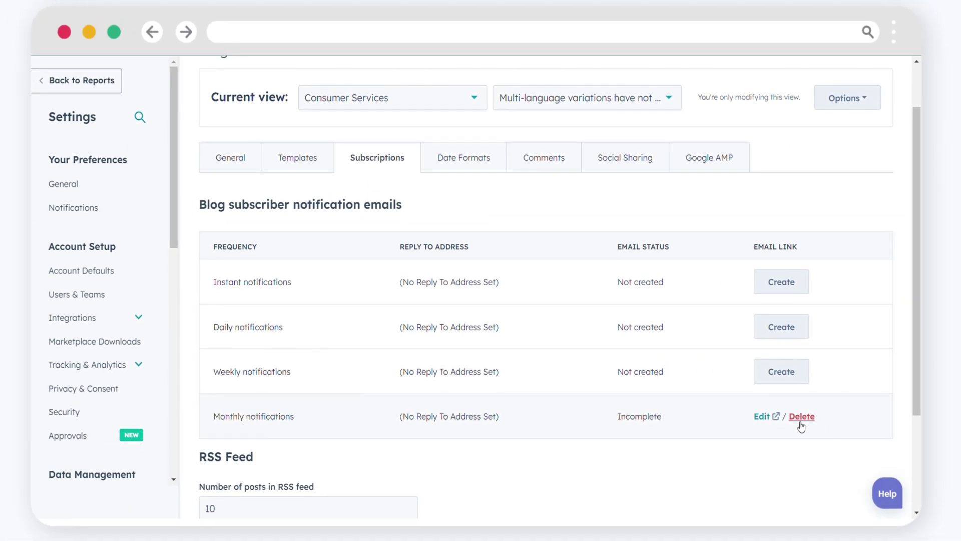
{"action": "scroll", "coordinate": [412, 453], "scroll_direction": "down", "scroll_amount": 3}
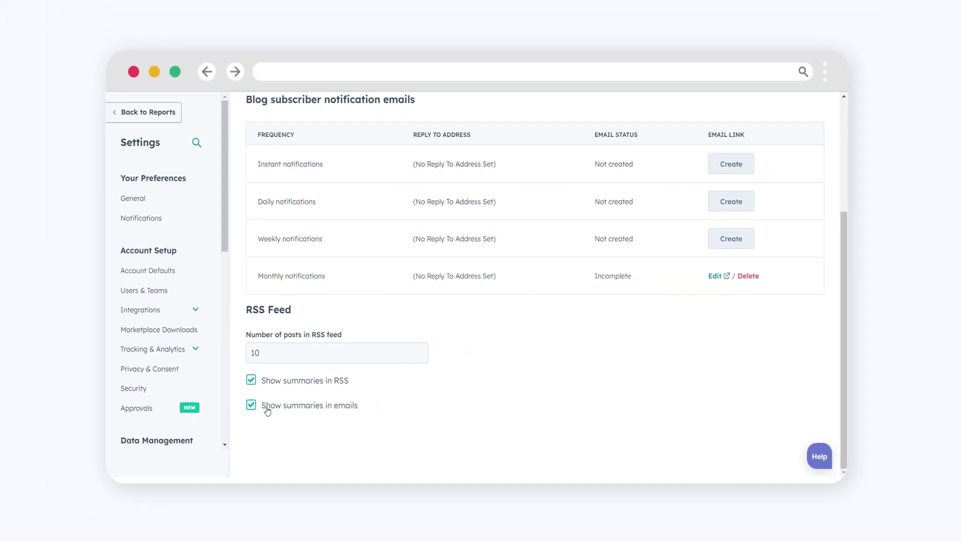
{"action": "scroll", "coordinate": [585, 325], "scroll_direction": "up", "scroll_amount": 2}
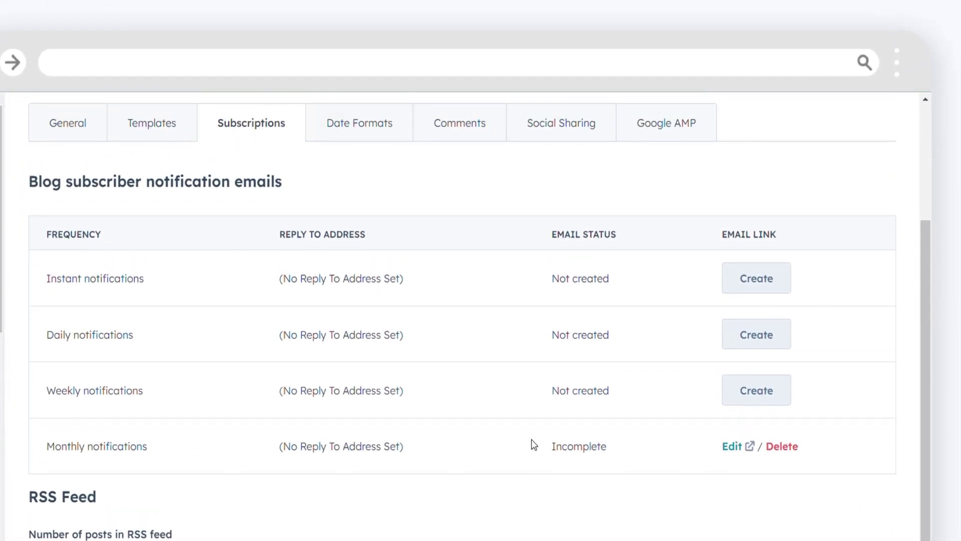
{"action": "left_click", "coordinate": [761, 288]}
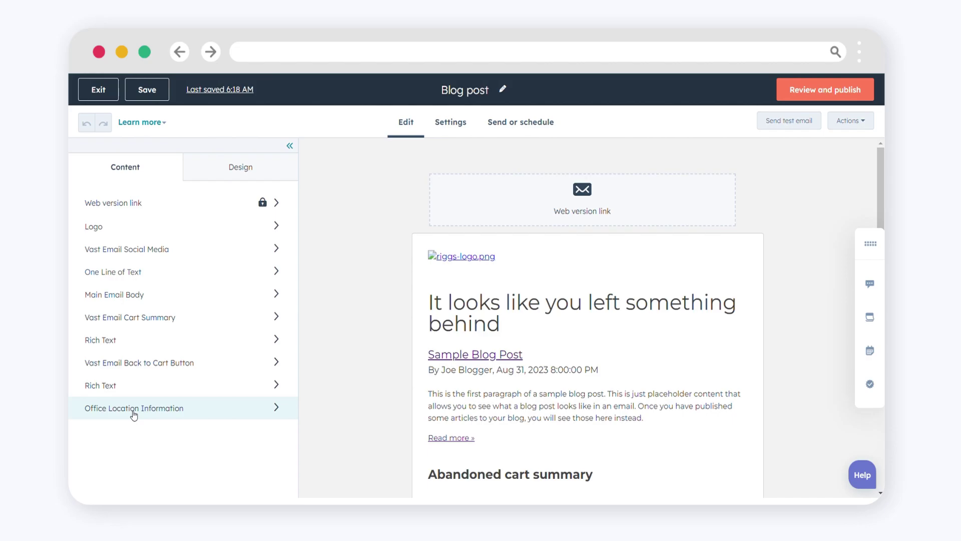
Inspect the blog post module's Read more link and RSS tokens without changing them
{"action": "left_click", "coordinate": [472, 412]}
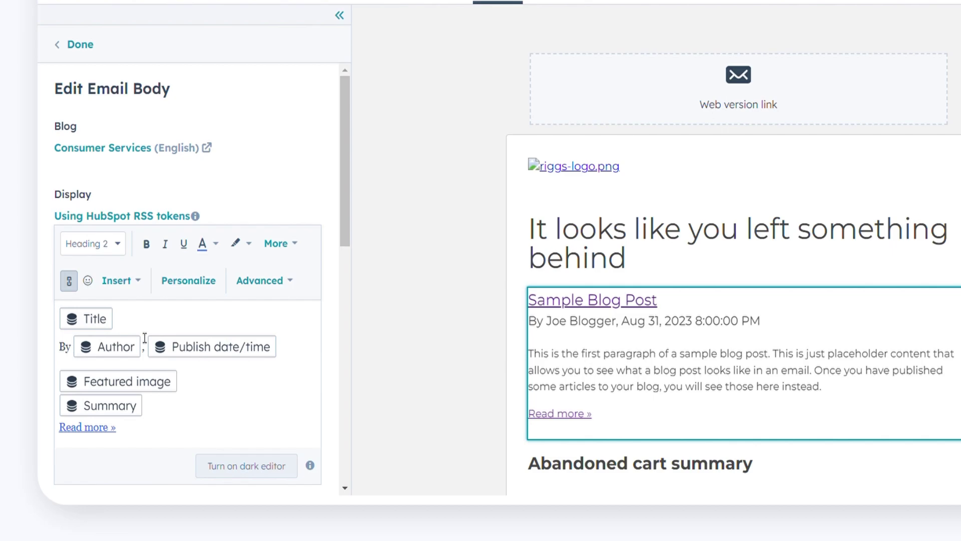
{"action": "left_click", "coordinate": [184, 427]}
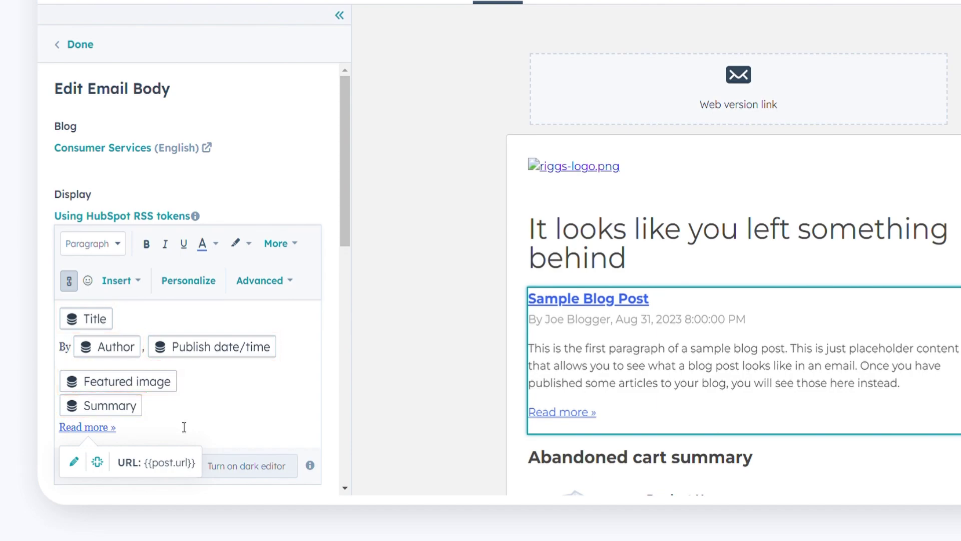
{"action": "left_click", "coordinate": [258, 354]}
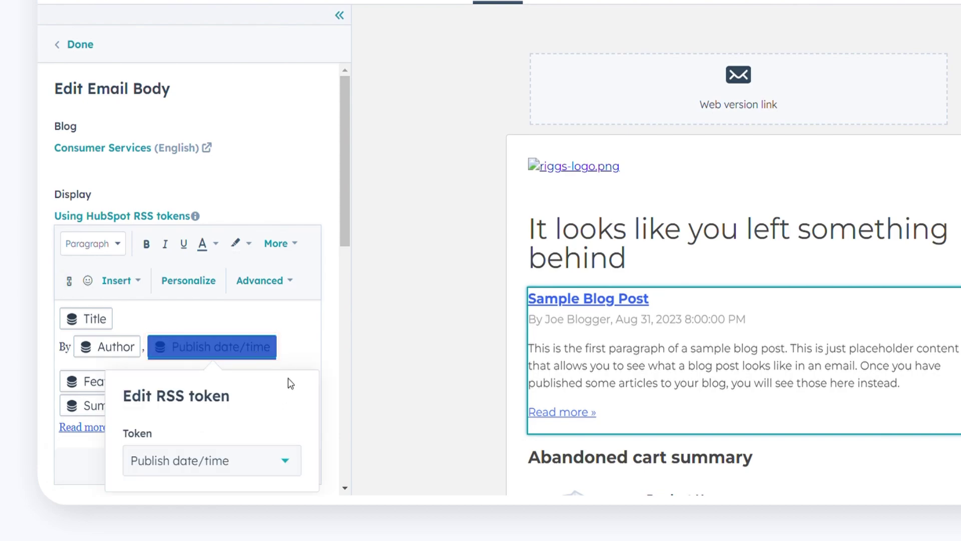
{"action": "left_click", "coordinate": [284, 461]}
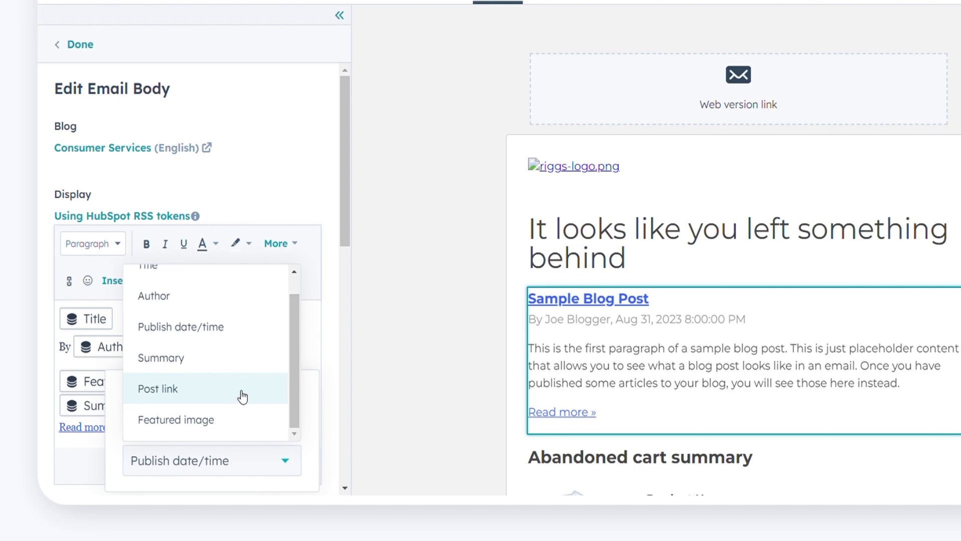
{"action": "scroll", "coordinate": [243, 396], "scroll_direction": "up", "scroll_amount": 1}
{"action": "scroll", "coordinate": [226, 414], "scroll_direction": "down", "scroll_amount": 1}
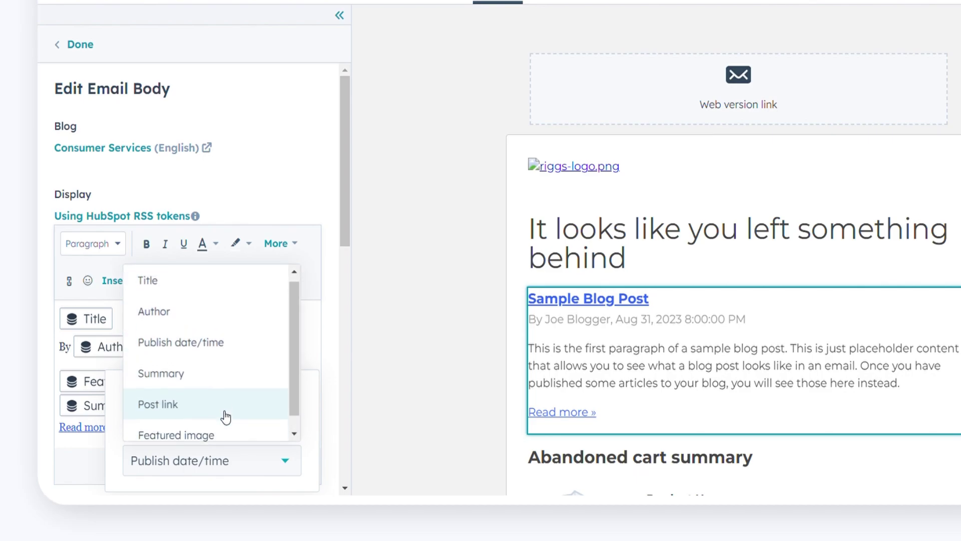
{"action": "scroll", "coordinate": [226, 415], "scroll_direction": "up", "scroll_amount": 1}
{"action": "left_click", "coordinate": [314, 452]}
{"action": "scroll", "coordinate": [314, 451], "scroll_direction": "down", "scroll_amount": 6}
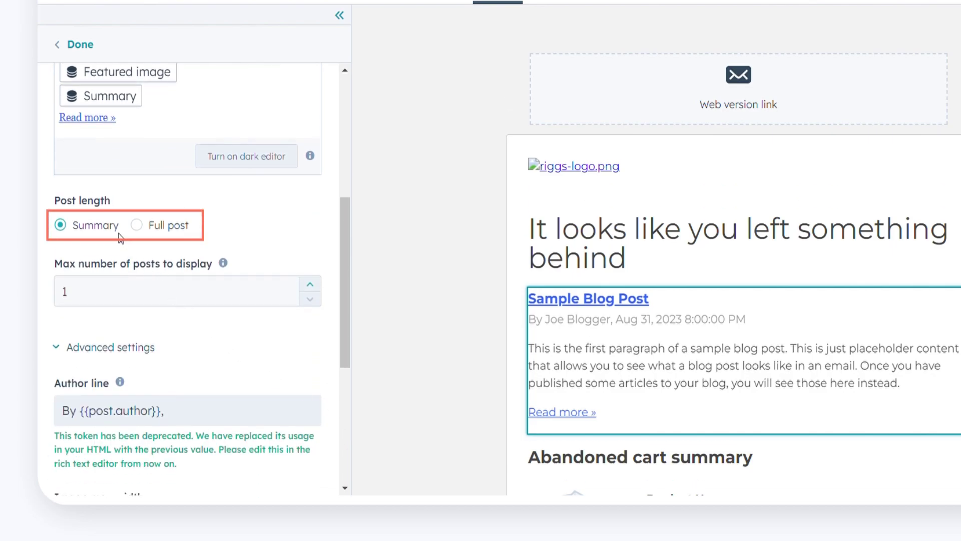
Set Post length to Summary and Max number of posts to 3
{"action": "left_click", "coordinate": [178, 228]}
{"action": "left_click", "coordinate": [60, 225]}
{"action": "scroll", "coordinate": [150, 225], "scroll_direction": "down", "scroll_amount": 2}
{"action": "left_click", "coordinate": [311, 207]}
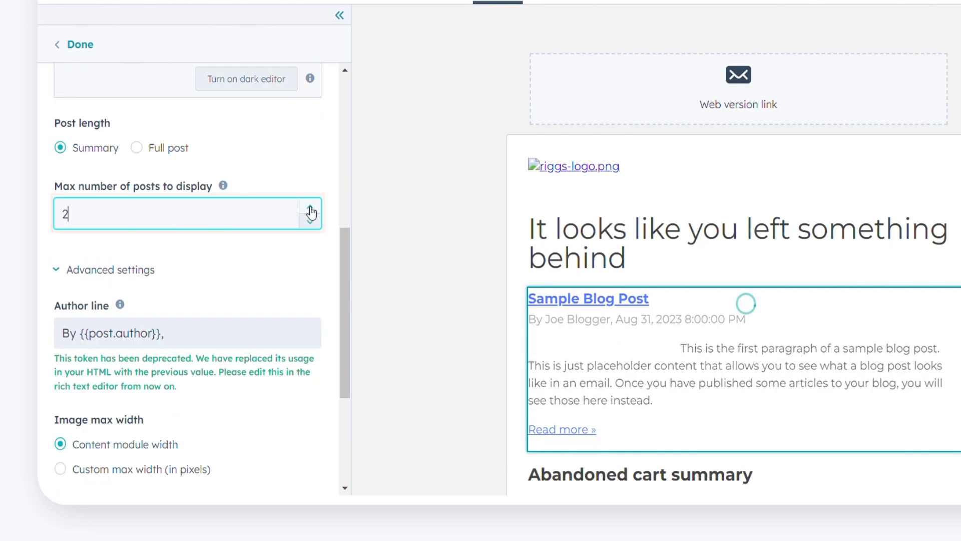
{"action": "left_click", "coordinate": [310, 207]}
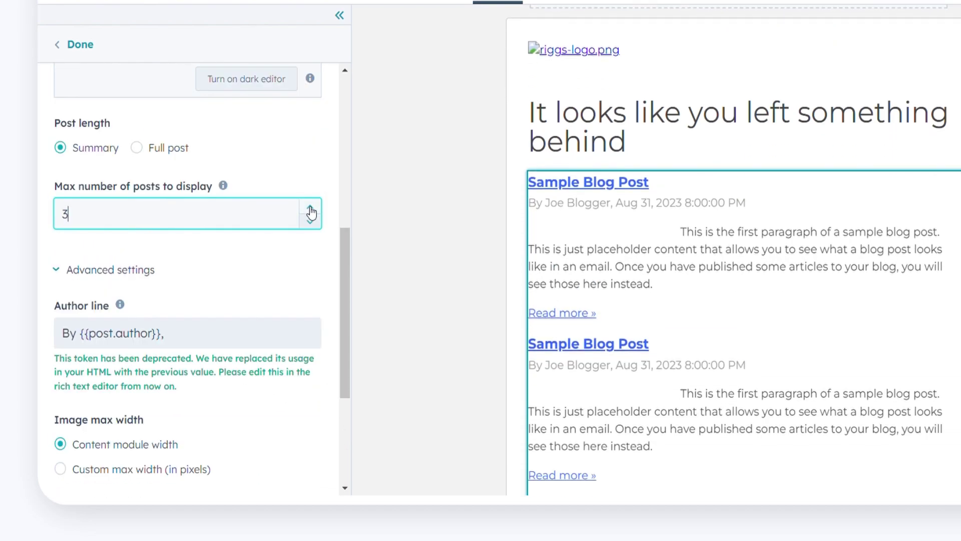
{"action": "left_click", "coordinate": [134, 274]}
{"action": "left_click", "coordinate": [135, 274]}
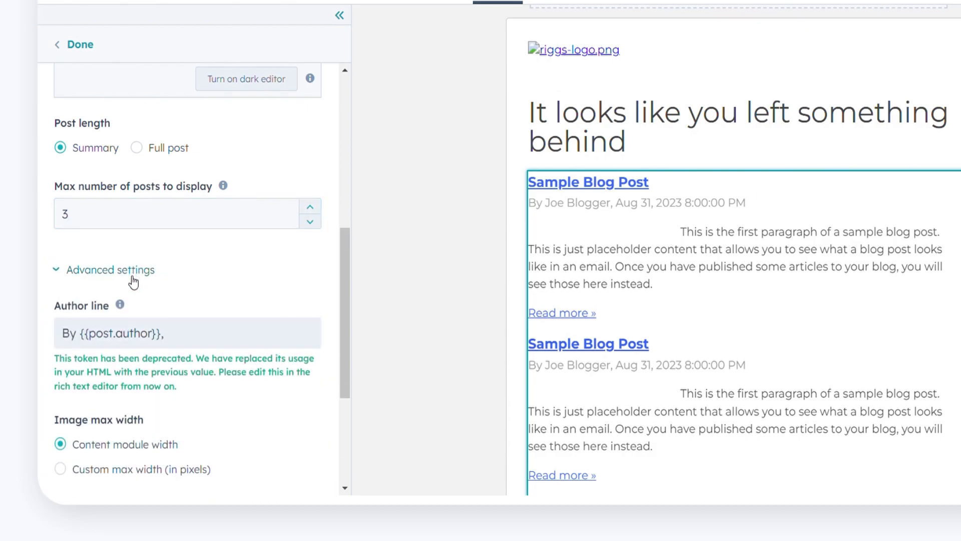
On the Settings tab, choose the sender's From name and From address
{"action": "scroll", "coordinate": [134, 276], "scroll_direction": "down", "scroll_amount": 4}
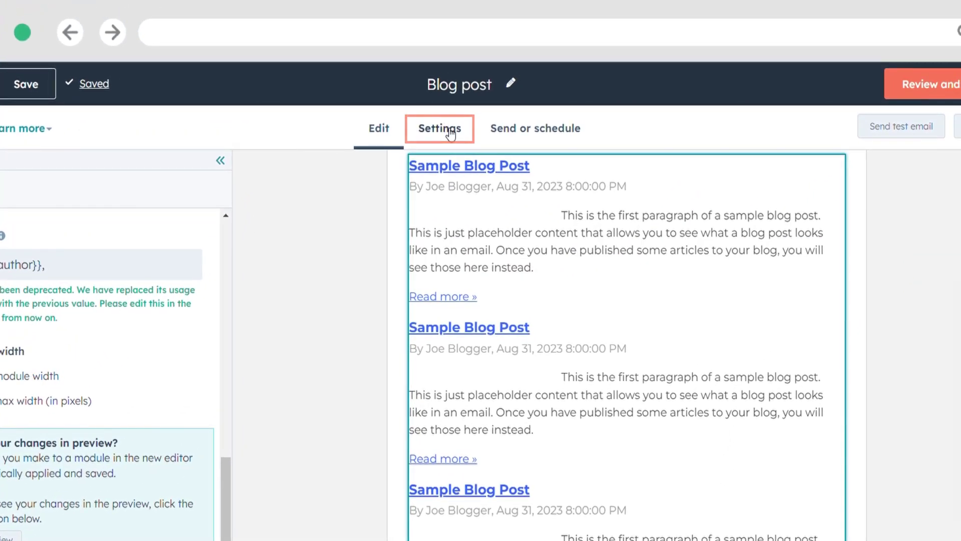
{"action": "left_click", "coordinate": [452, 133]}
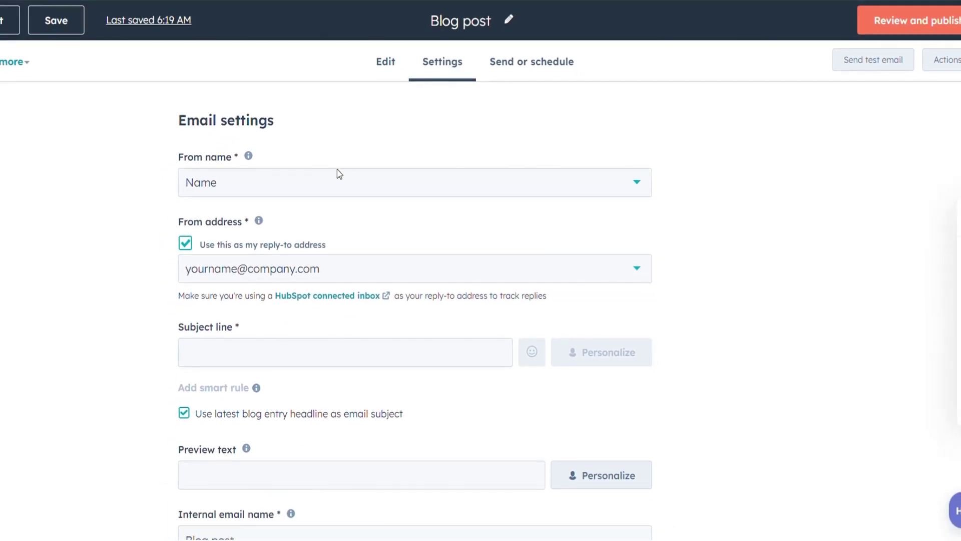
{"action": "left_click", "coordinate": [253, 193]}
{"action": "left_click", "coordinate": [260, 280]}
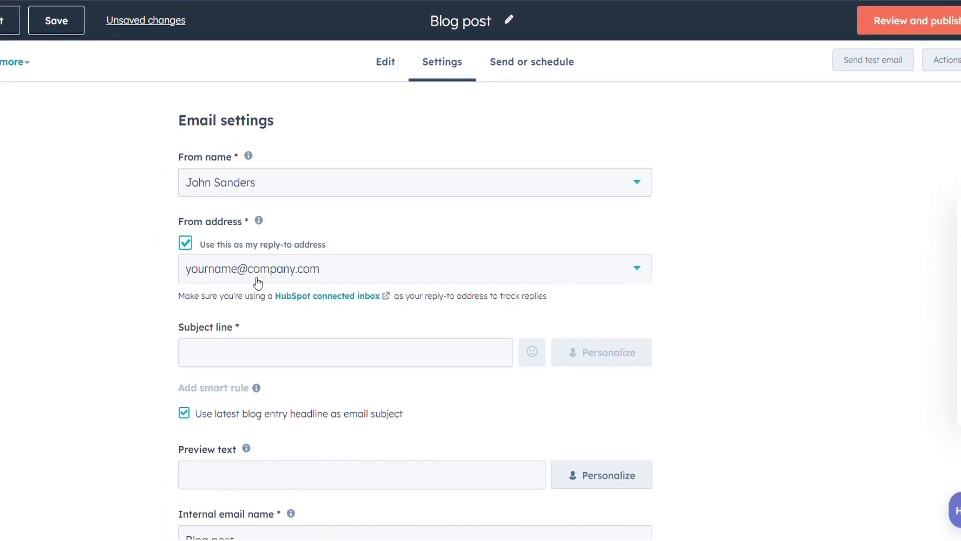
{"action": "left_click", "coordinate": [310, 275]}
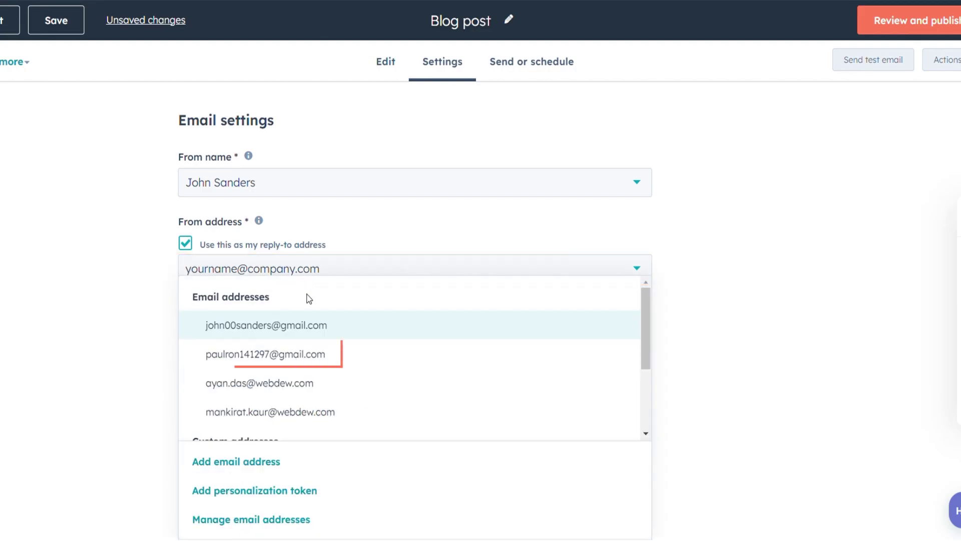
{"action": "left_click", "coordinate": [301, 359]}
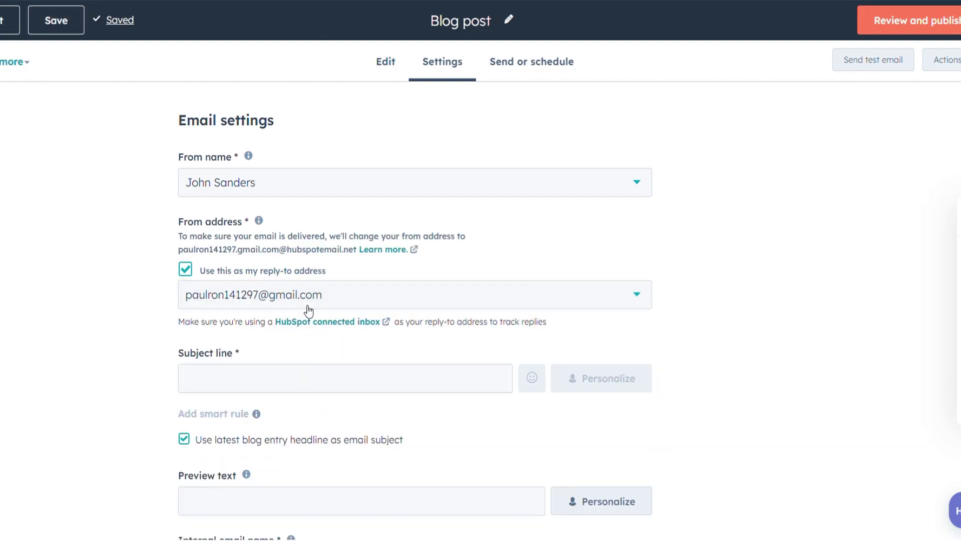
Open the Send or schedule page showing instant delivery to blog subscribers
{"action": "scroll", "coordinate": [308, 312], "scroll_direction": "down", "scroll_amount": 3}
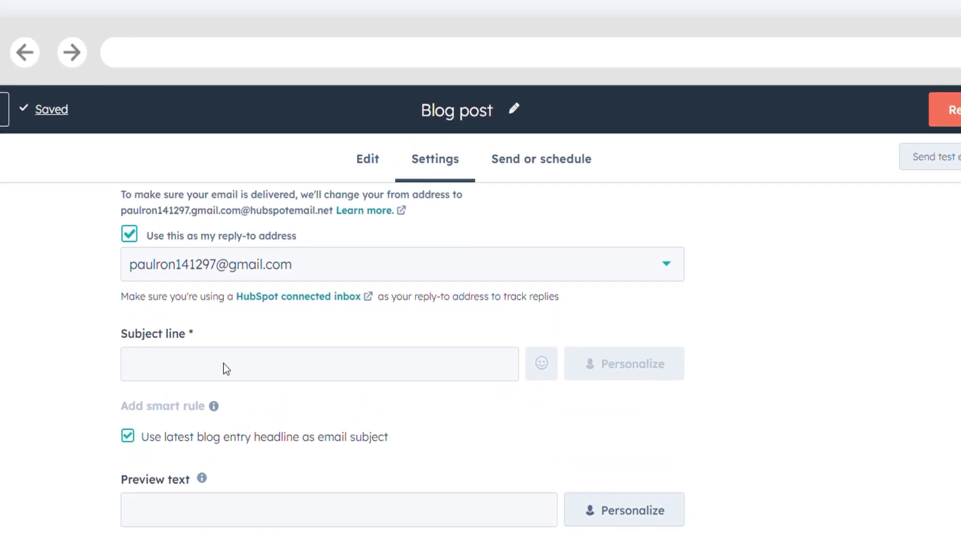
{"action": "scroll", "coordinate": [300, 260], "scroll_direction": "down", "scroll_amount": 2}
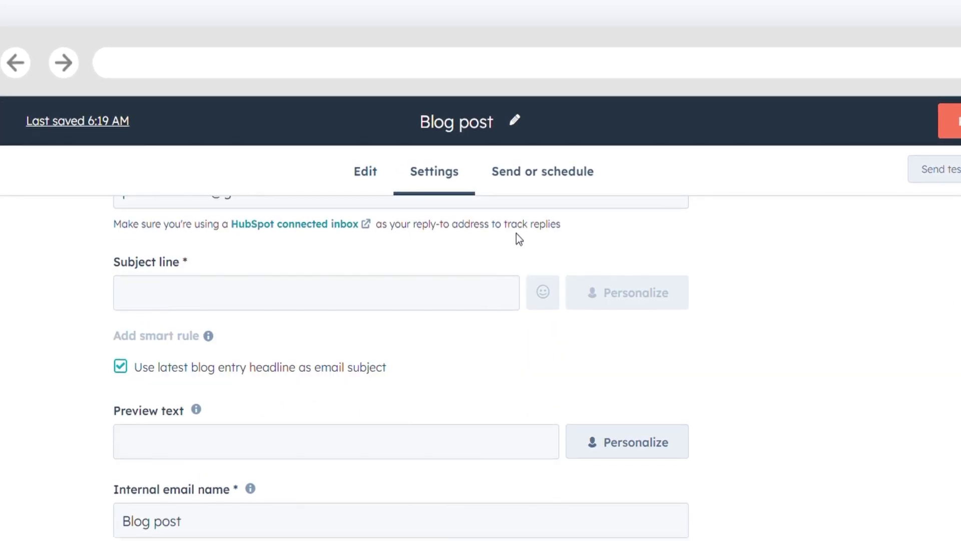
{"action": "left_click", "coordinate": [535, 181]}
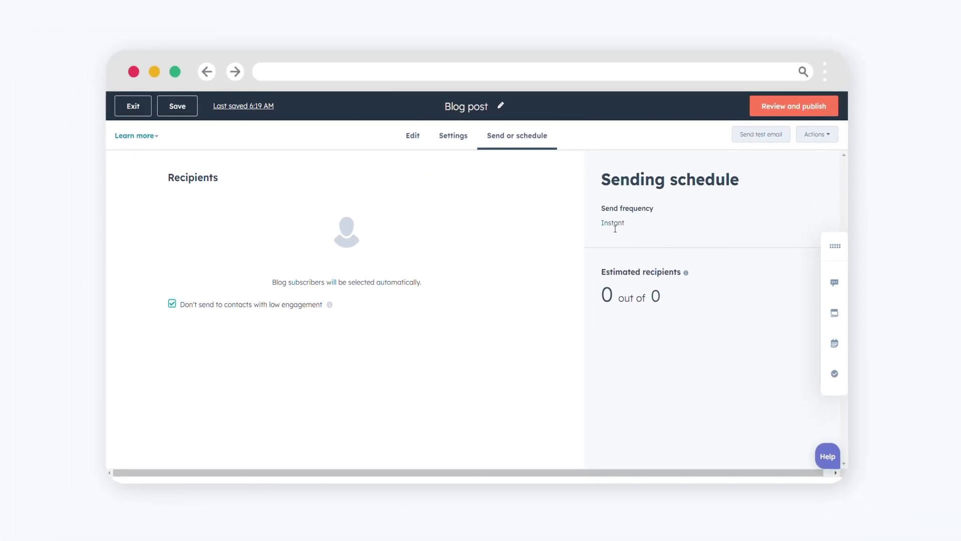
Confirm the Instant send frequency, then review and publish the 'Blog post' email
{"action": "double_click", "coordinate": [615, 229]}
{"action": "left_click", "coordinate": [616, 244]}
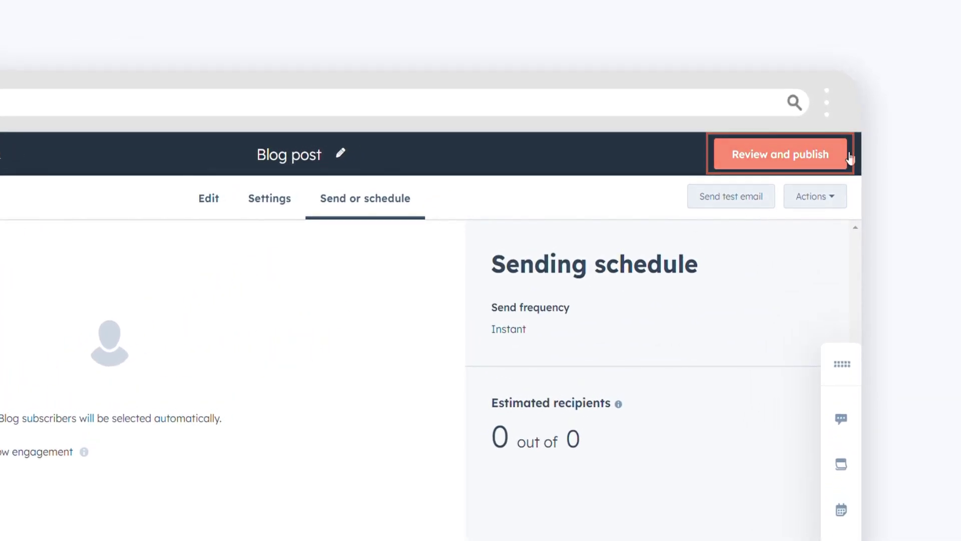
{"action": "left_click", "coordinate": [845, 155]}
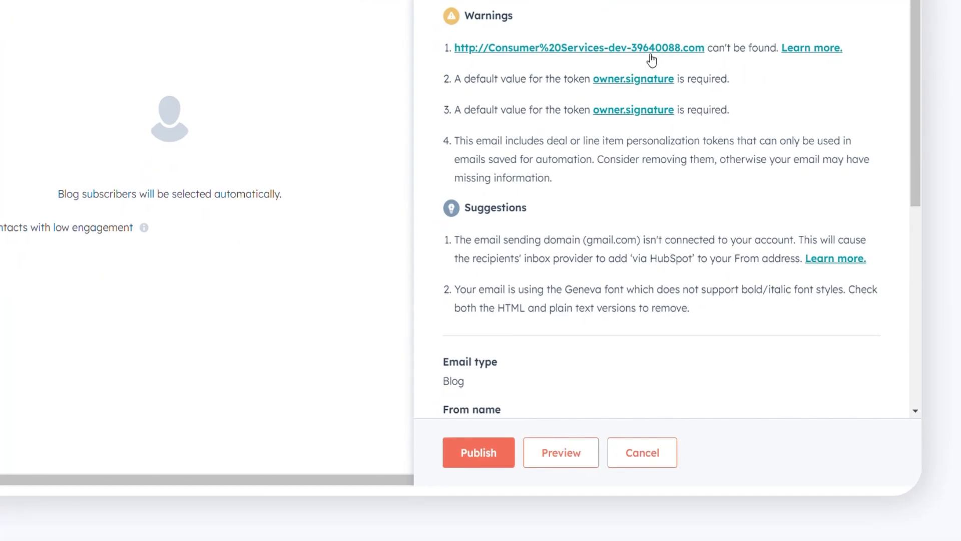
{"action": "left_click", "coordinate": [481, 456]}
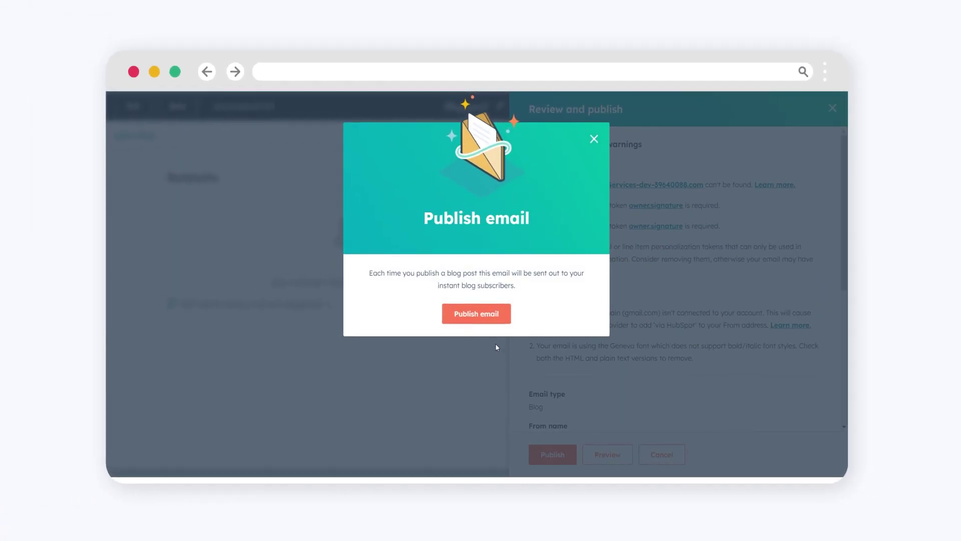
{"action": "left_click", "coordinate": [485, 313]}
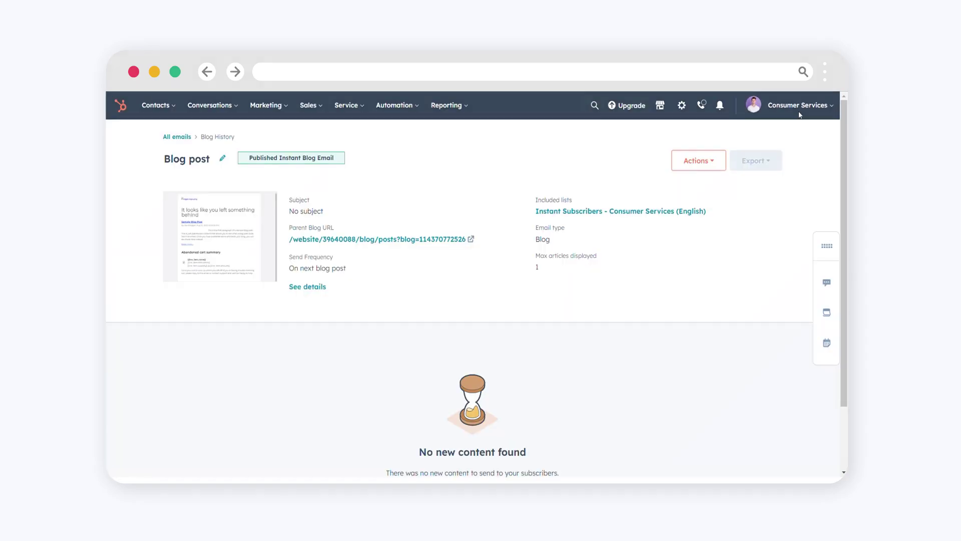